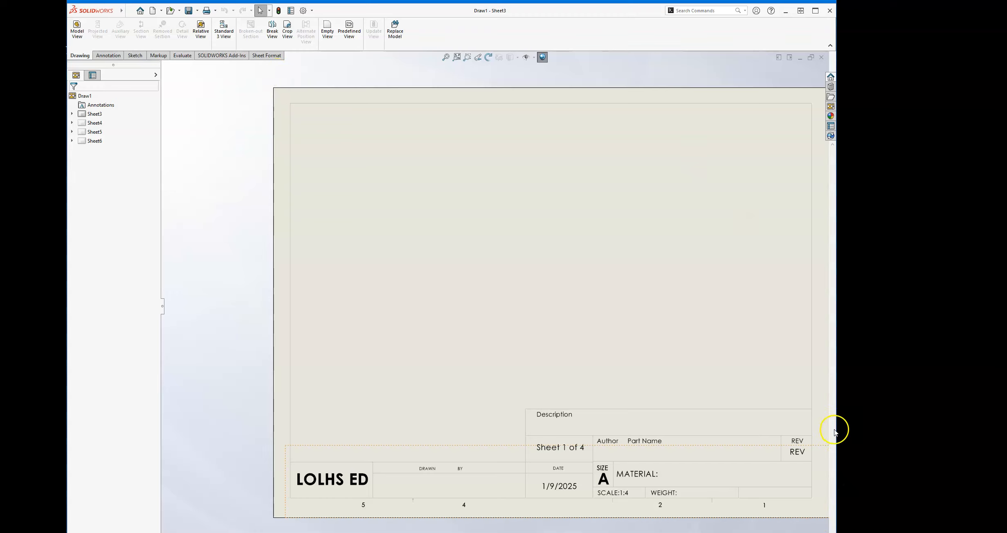
- Resize and reposition the application window so that the whole drawing sheet and the sheet selector fit on screen
mouse_move(837, 412)
mouse_down()
mouse_move(843, 371)
mouse_move(846, 409)
mouse_up()
click(172, 527)
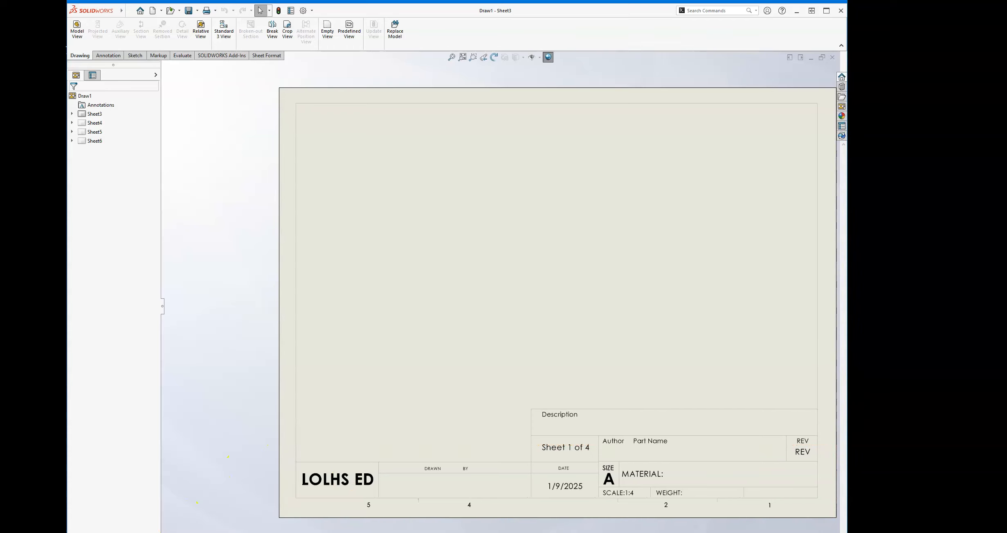
drag(67, 511, 90, 513)
drag(468, 10, 458, 0)
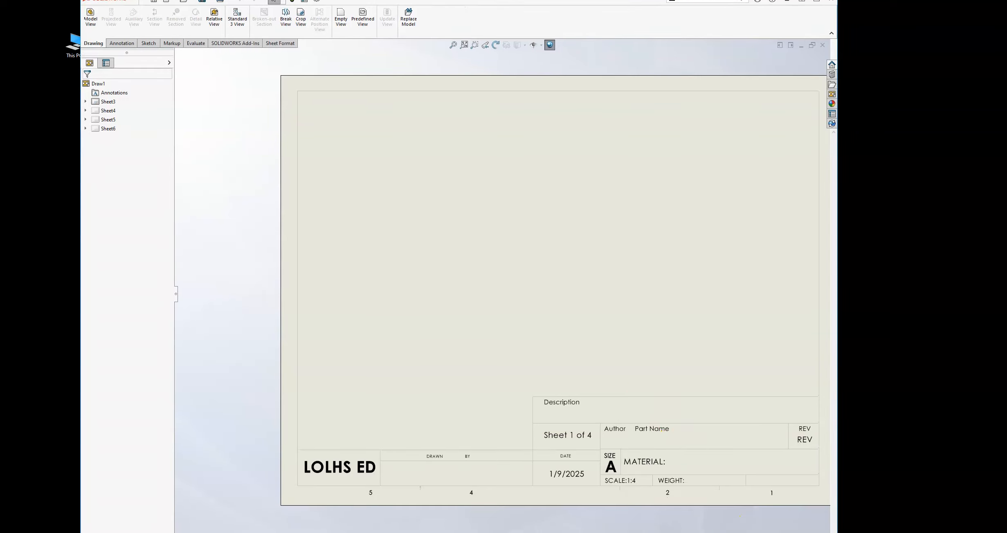
mouse_move(740, 527)
mouse_down()
mouse_move(742, 499)
mouse_move(739, 525)
mouse_up()
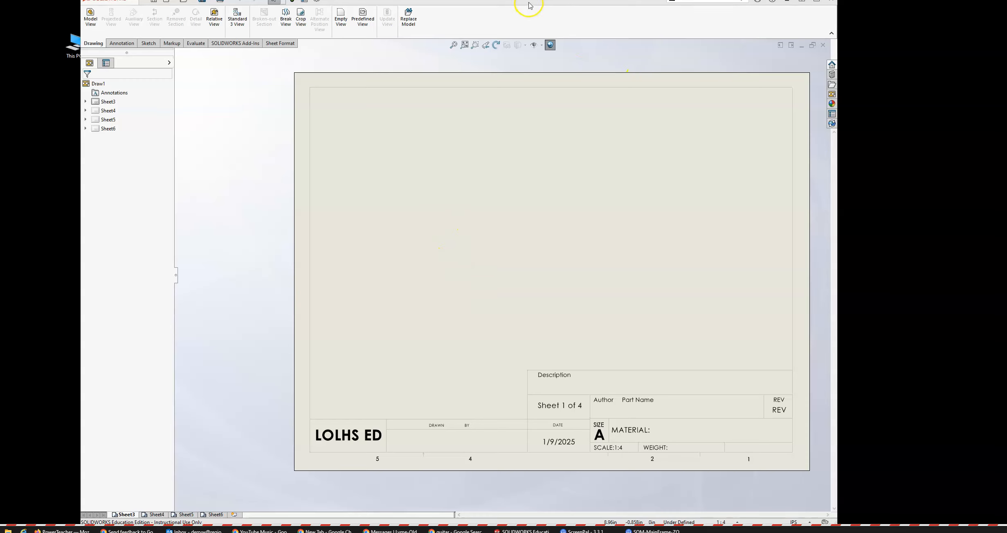
drag(529, 5, 528, 16)
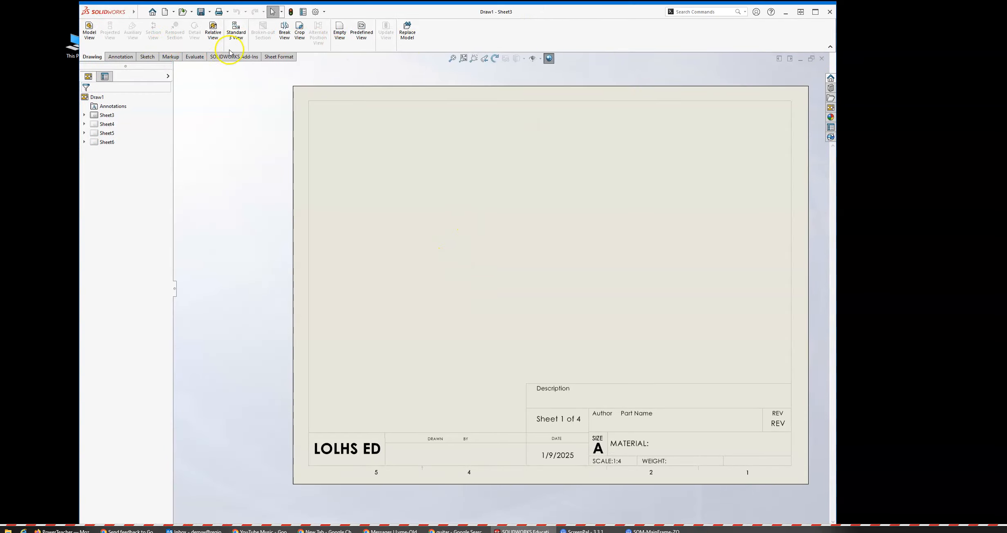
drag(837, 179, 947, 169)
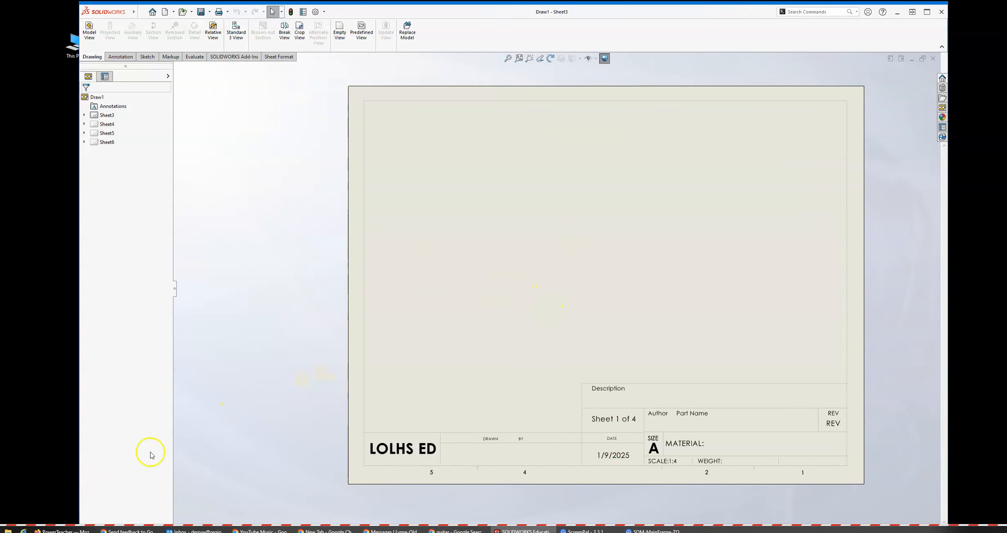
drag(501, 15, 500, 1)
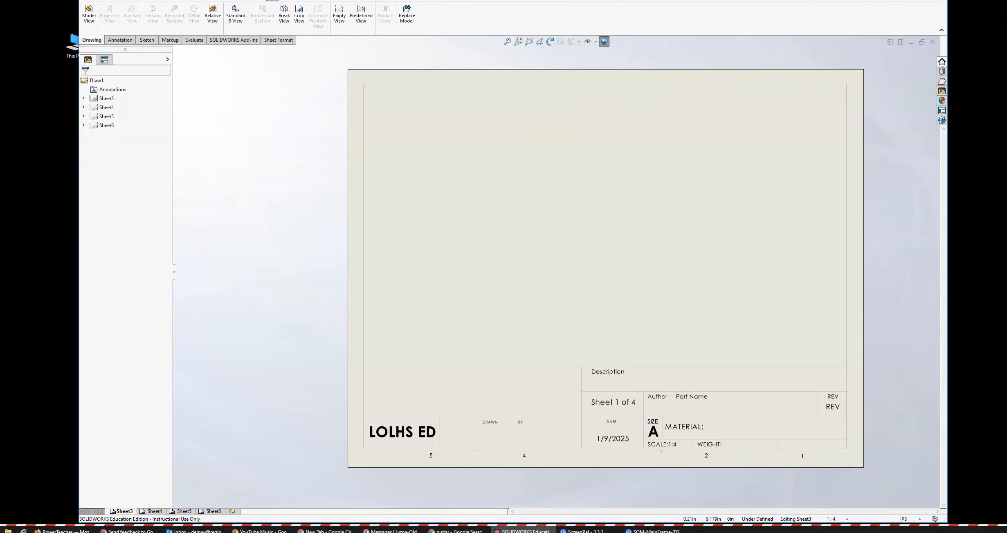
- On Sheet4, load the Lock nut part from the Midterm review folder and place only its front view in the sheet's upper-left area
click(152, 515)
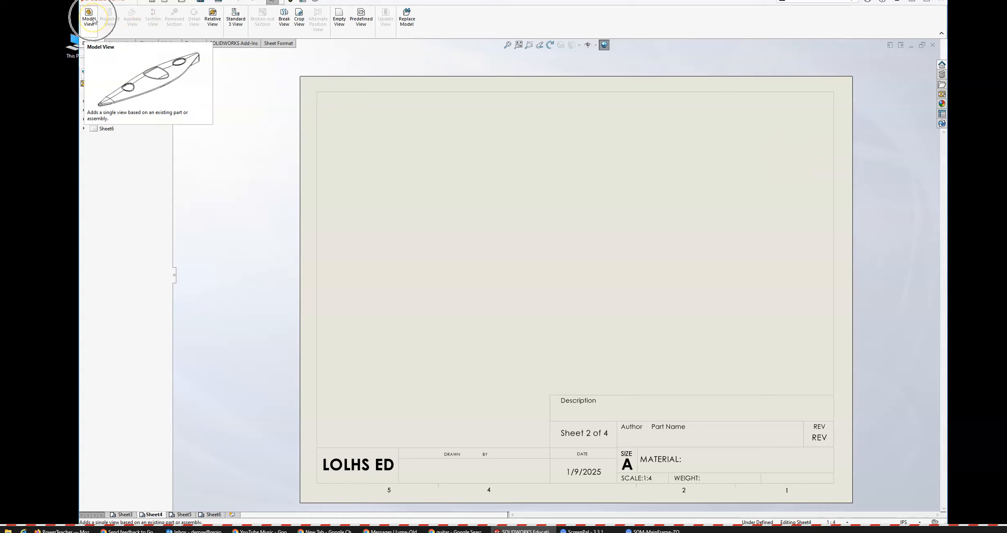
click(942, 94)
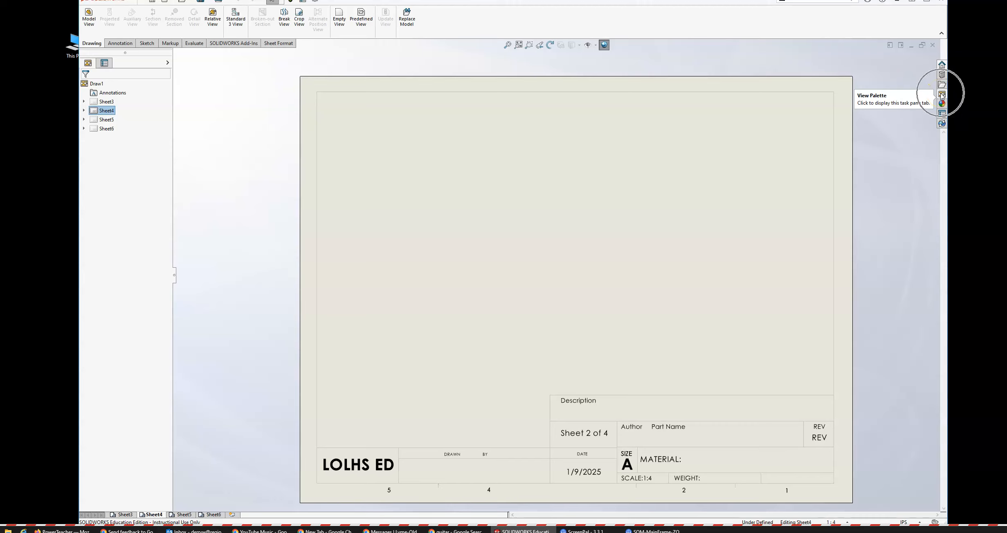
click(849, 54)
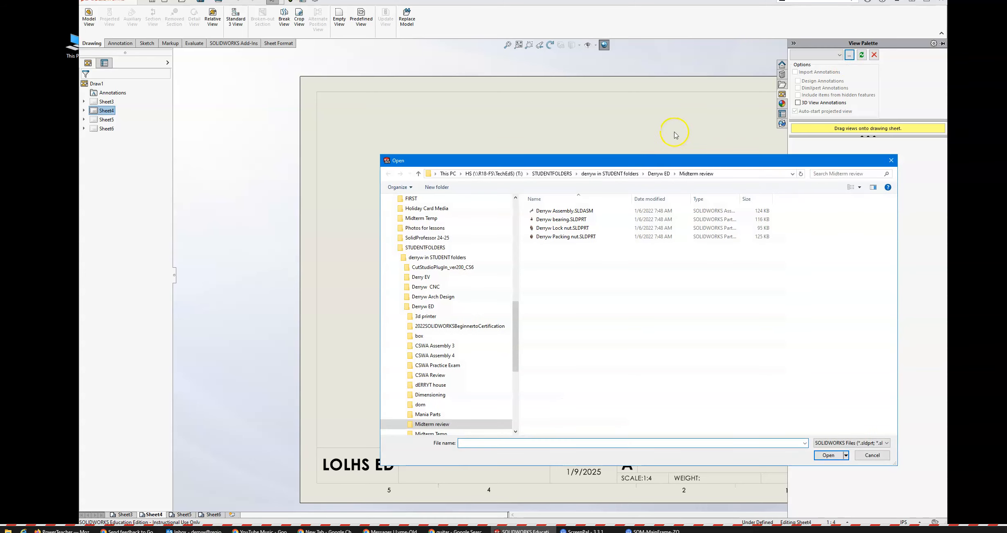
drag(665, 162, 656, 88)
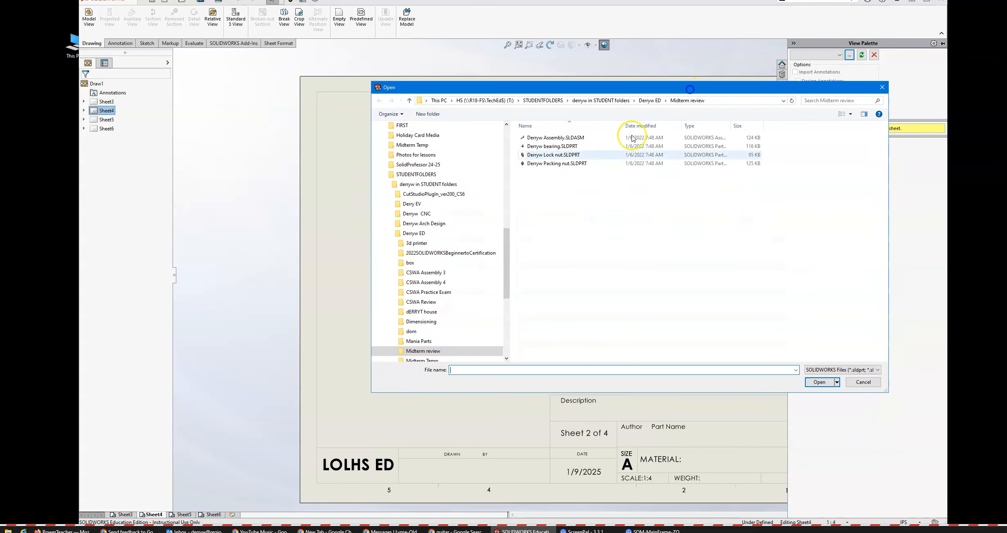
click(541, 155)
click(821, 382)
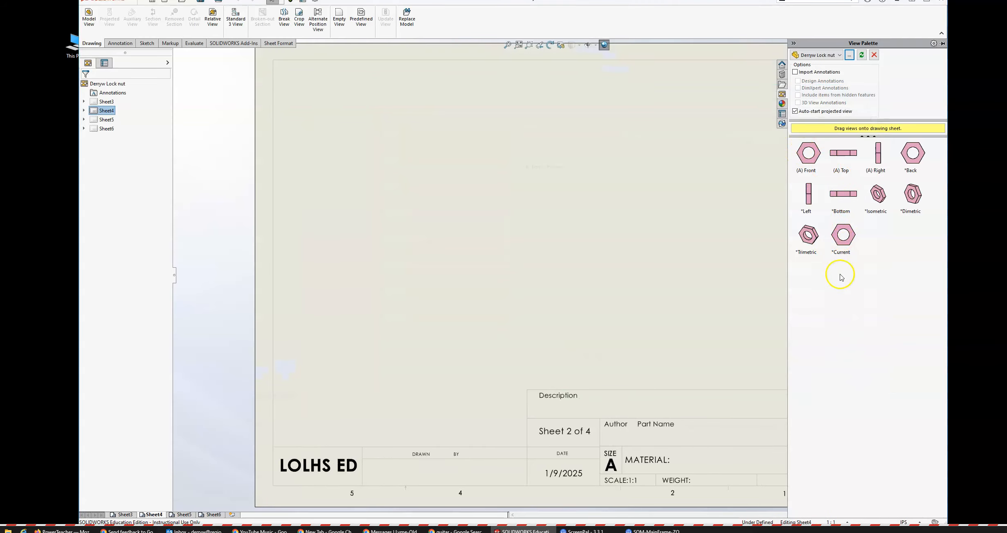
drag(811, 163, 451, 214)
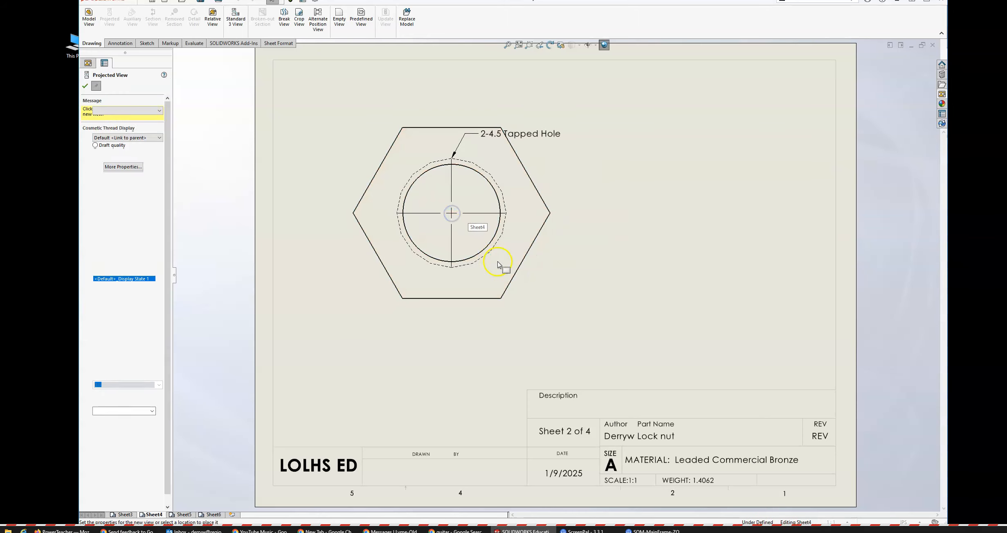
click(85, 86)
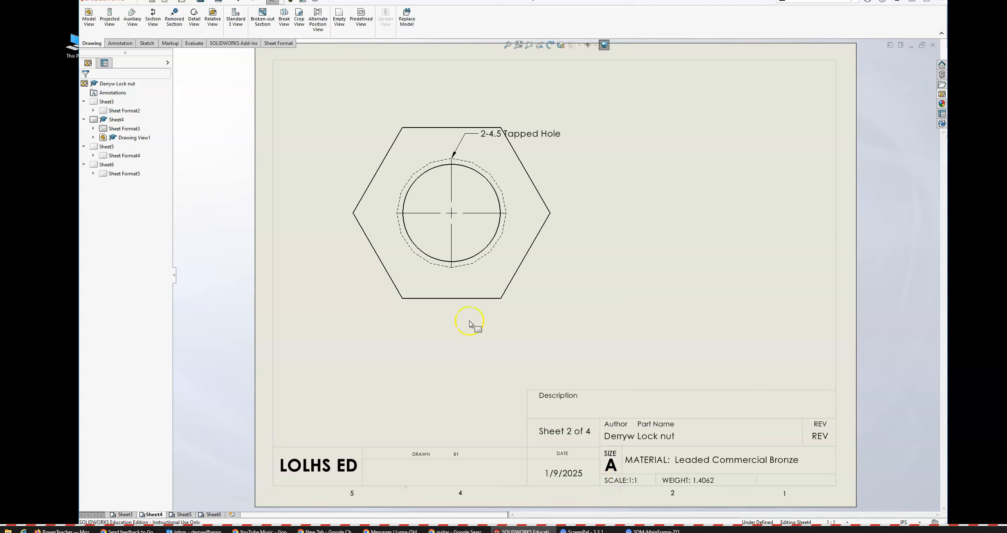
- Open the lock nut part from its drawing view, accepting the older version notice, and reposition the application window
right_click(390, 123)
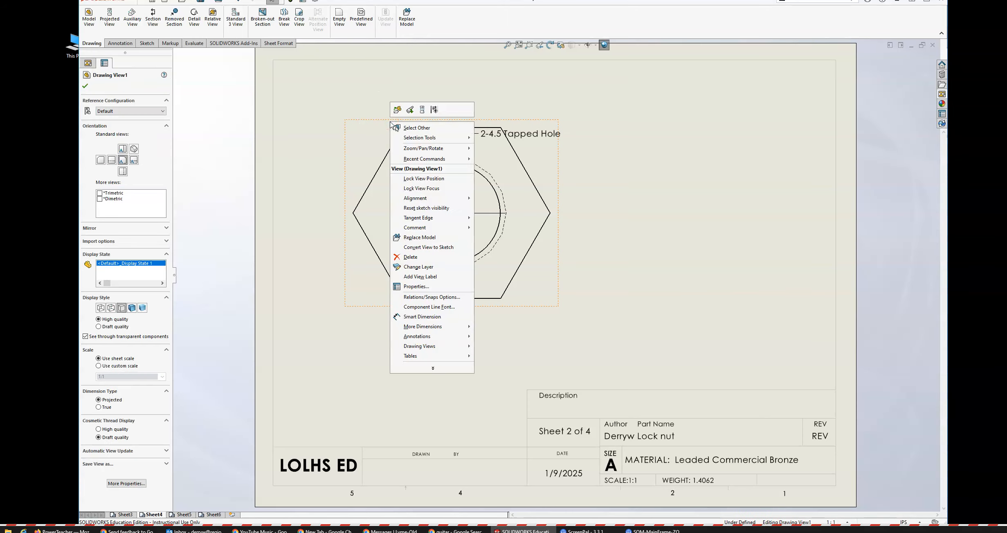
click(397, 109)
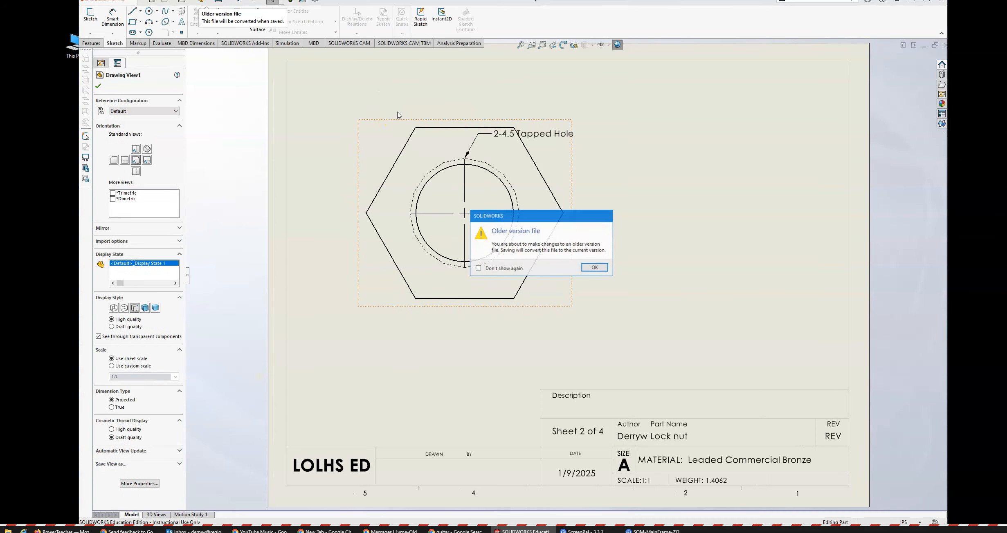
click(594, 268)
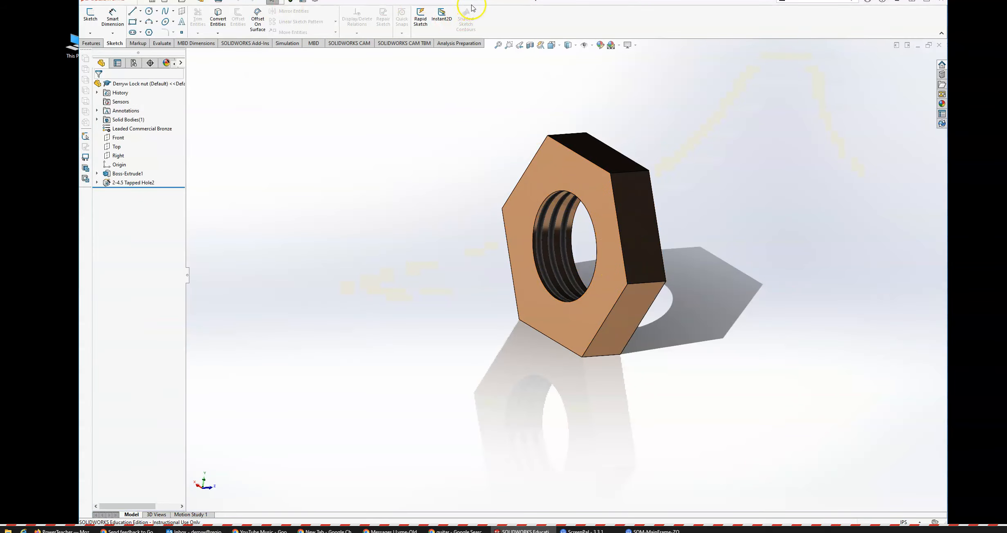
drag(472, 4, 492, 42)
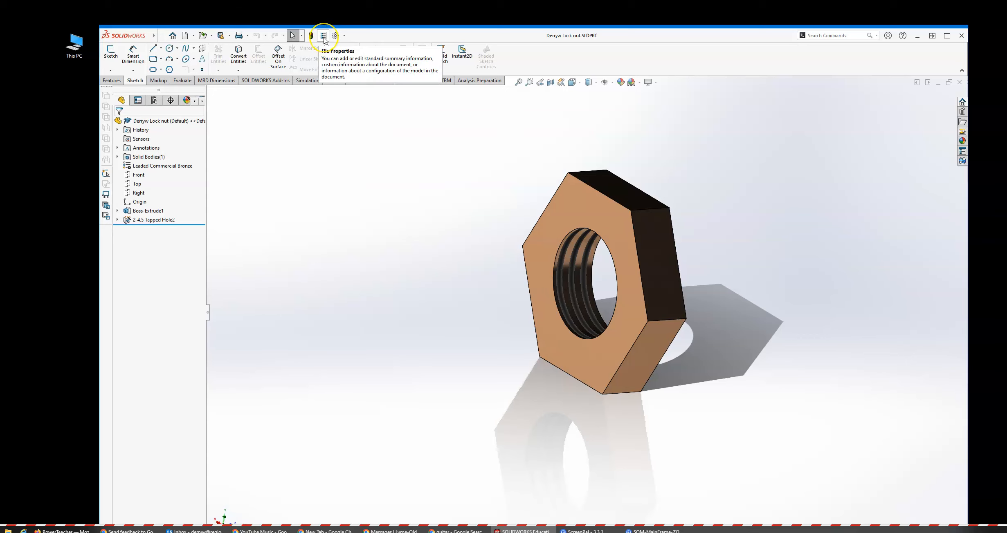
- Open the lock nut's custom file properties and examine the available property names and the value choices for PartNumber
click(324, 37)
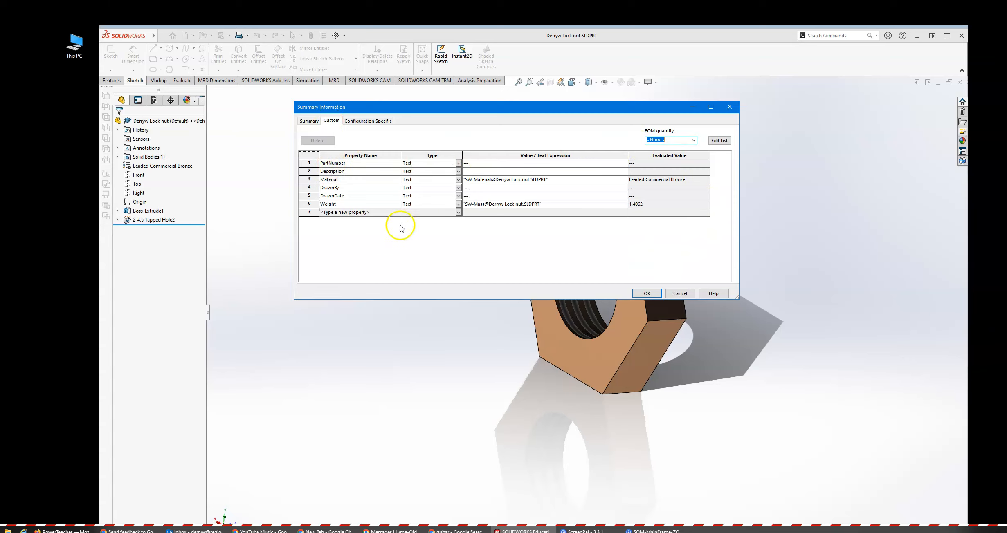
click(368, 212)
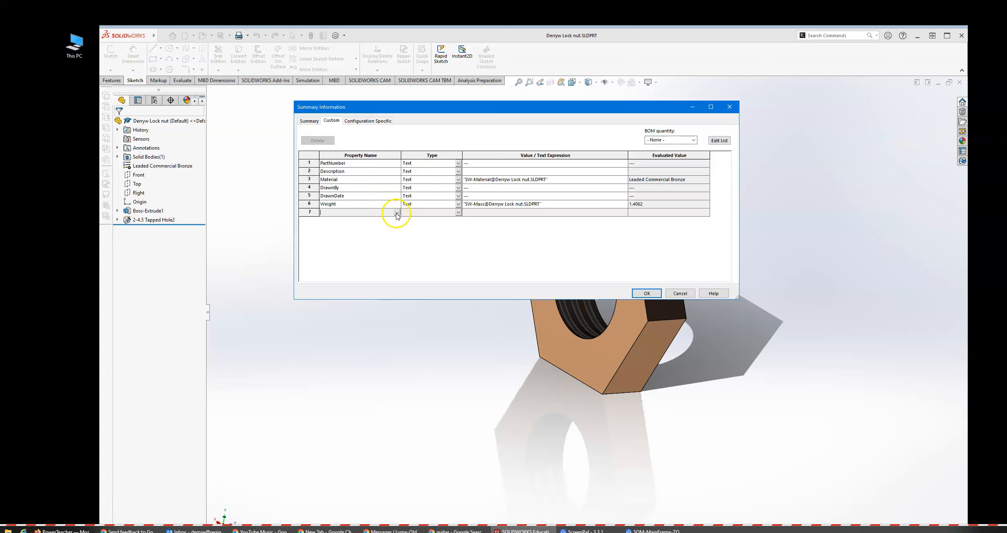
click(396, 213)
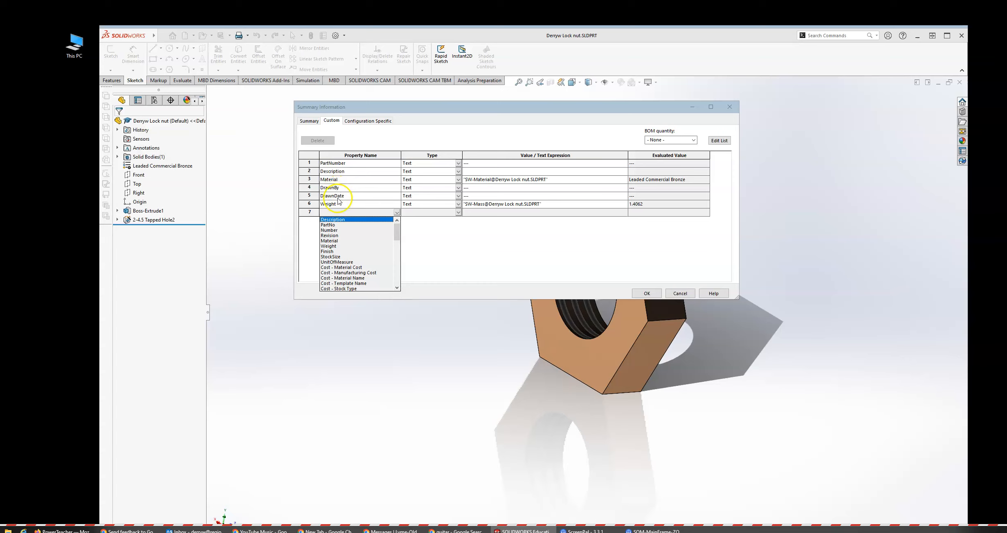
click(437, 258)
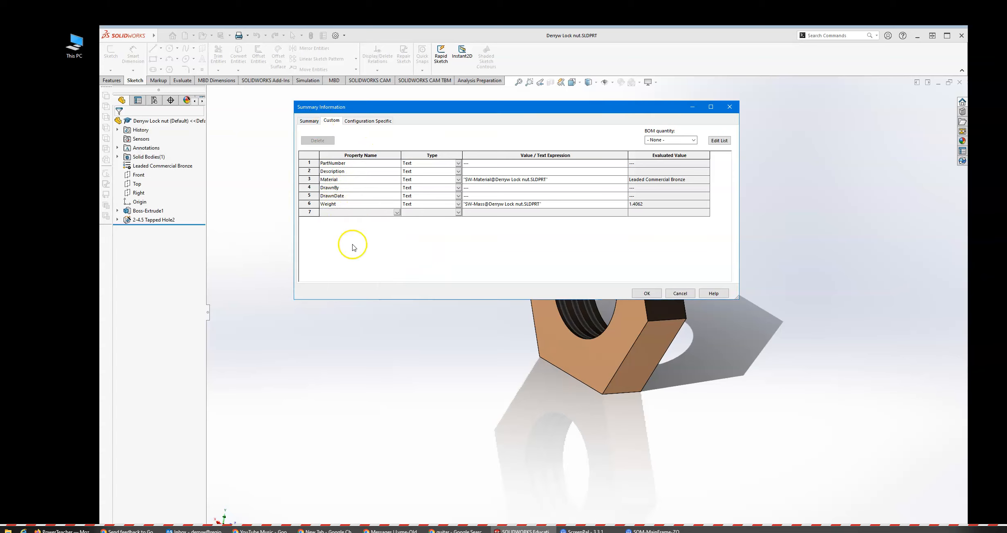
click(612, 164)
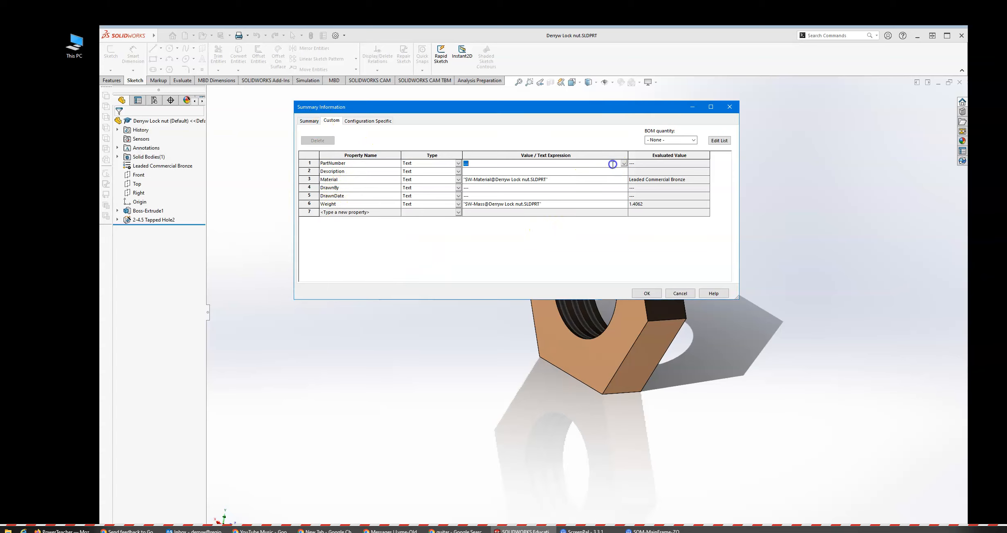
click(624, 164)
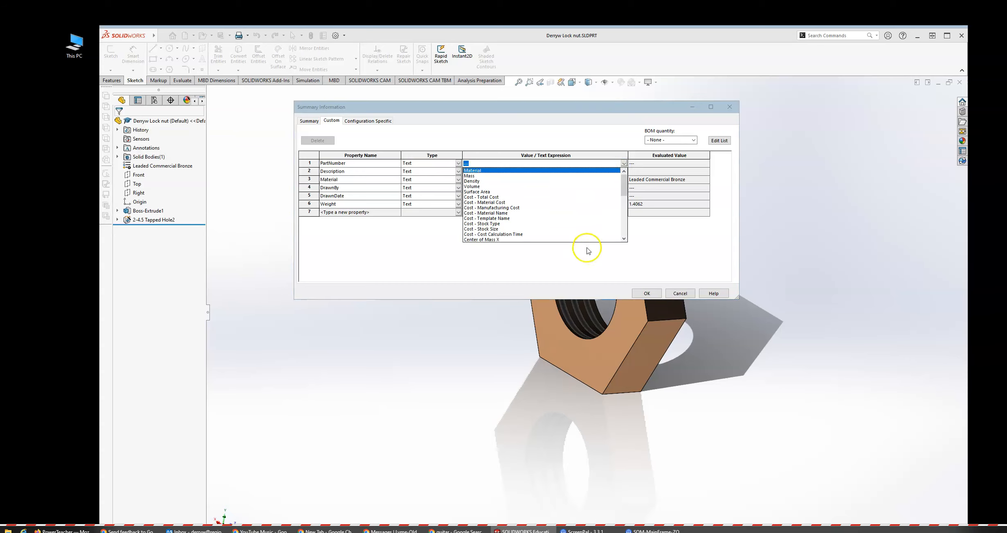
click(582, 162)
click(491, 172)
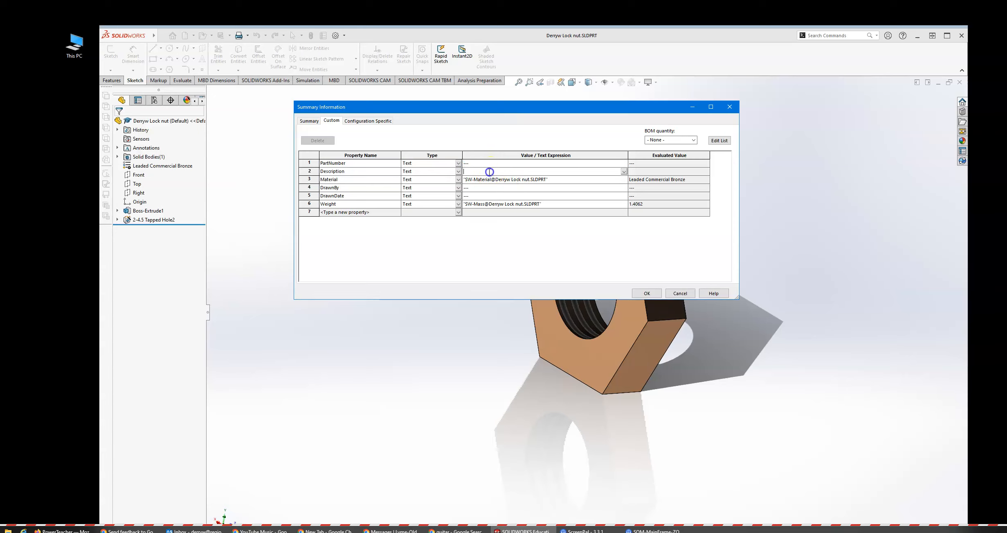
- Link the Material property to the part's Material and the Weight property to its Mass
click(595, 180)
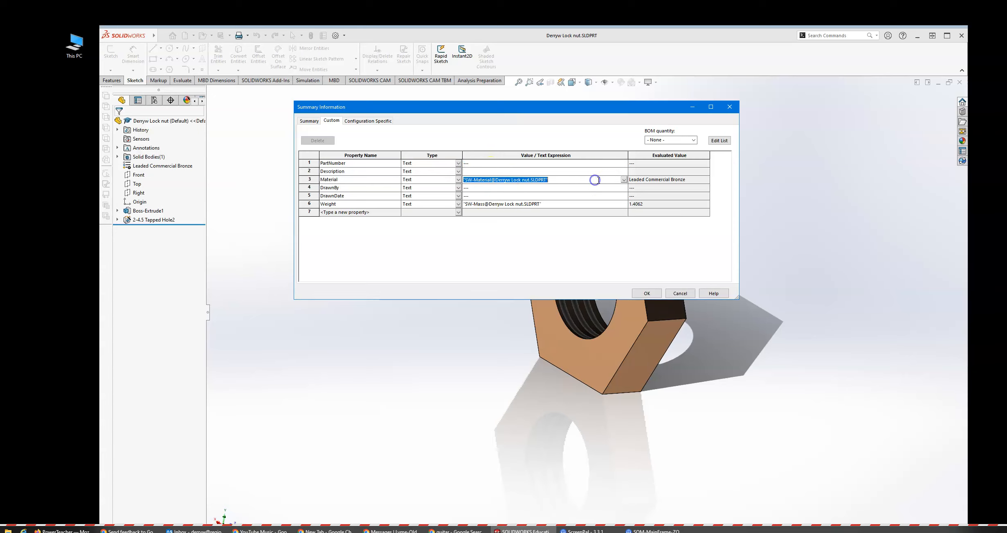
click(623, 179)
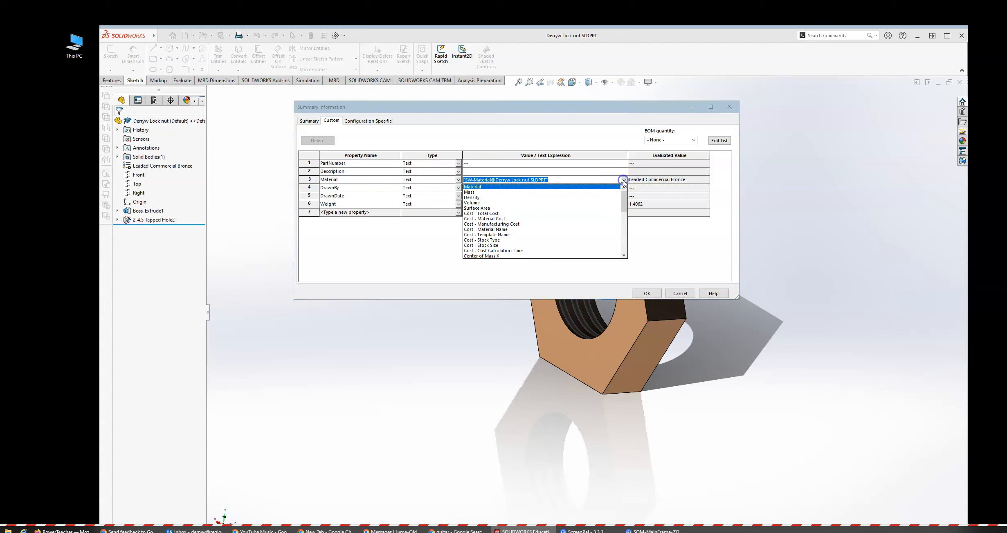
click(523, 187)
click(506, 205)
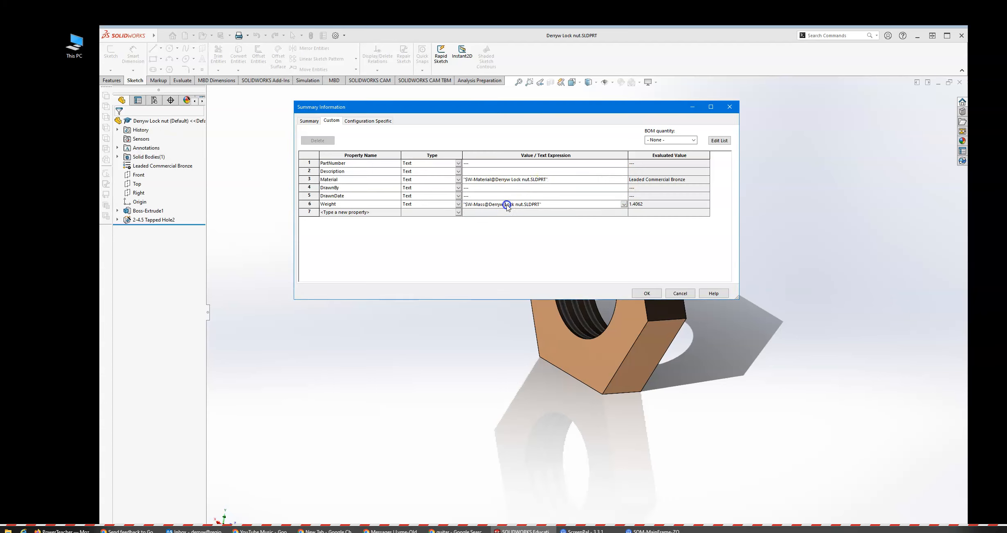
click(624, 204)
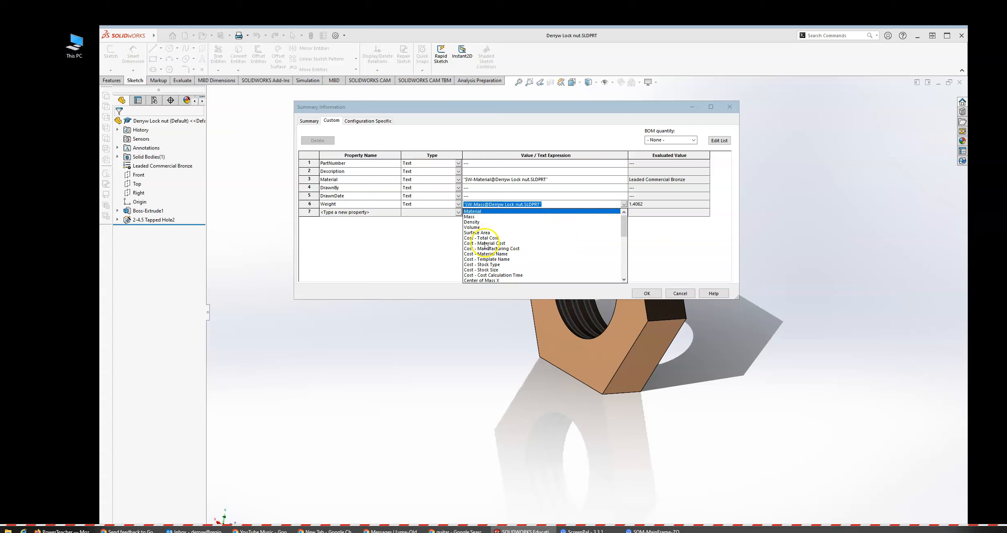
click(474, 217)
click(599, 241)
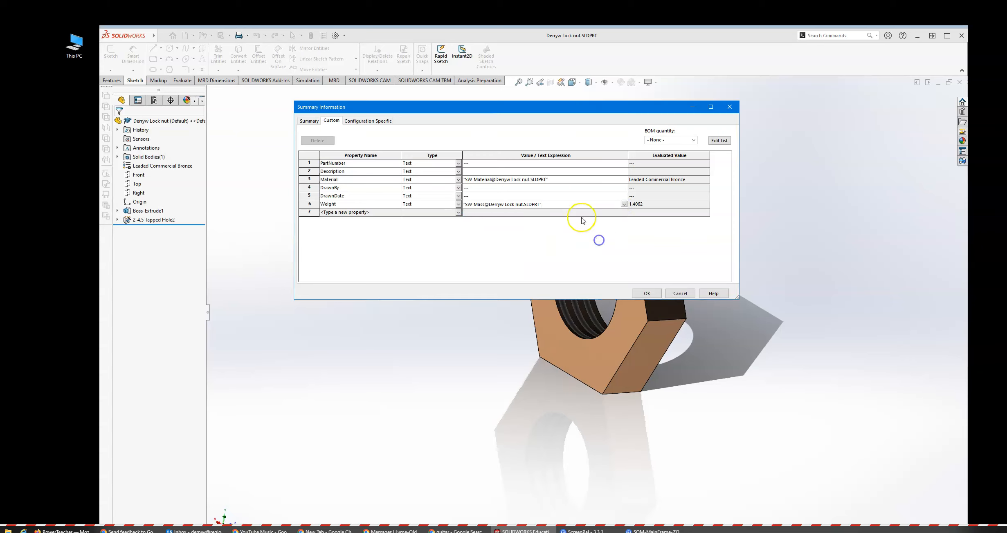
- Set the Description property to "Lock Nut" and apply the custom properties to the part
click(494, 191)
click(492, 197)
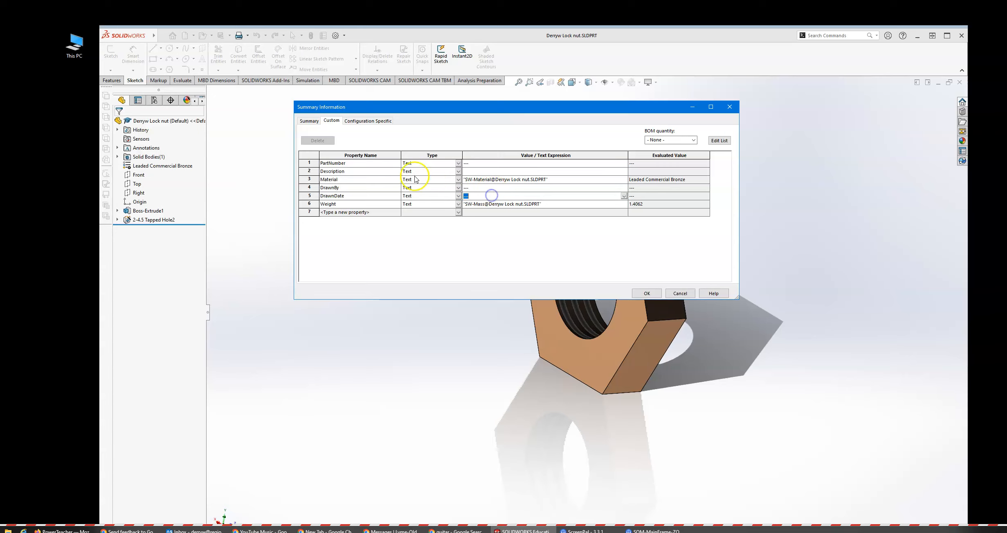
click(477, 172)
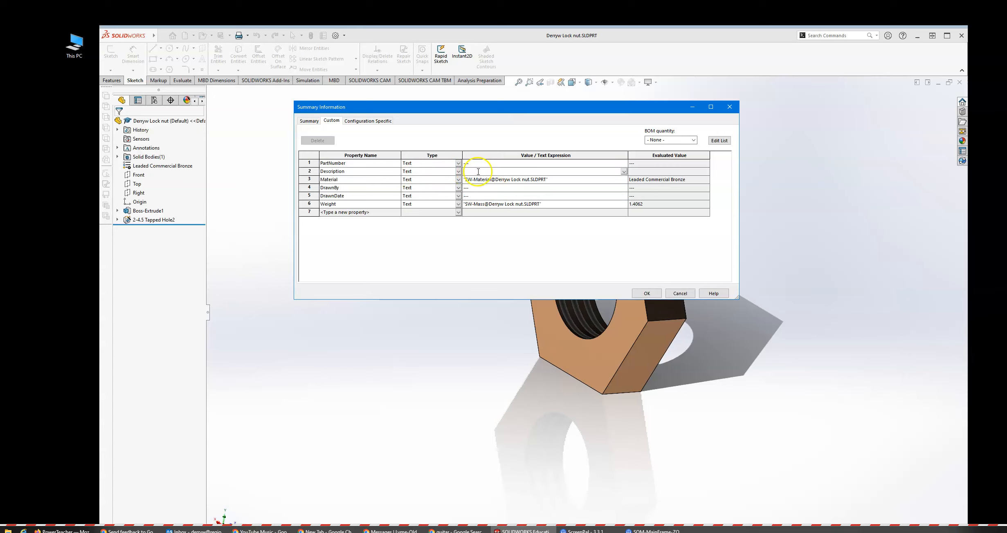
drag(507, 111, 491, 130)
click(468, 191)
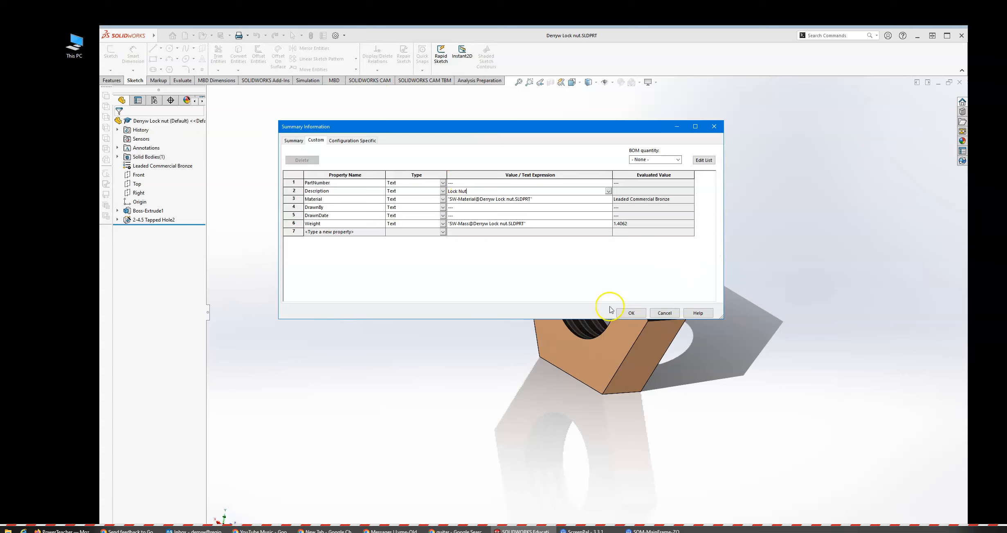
click(630, 312)
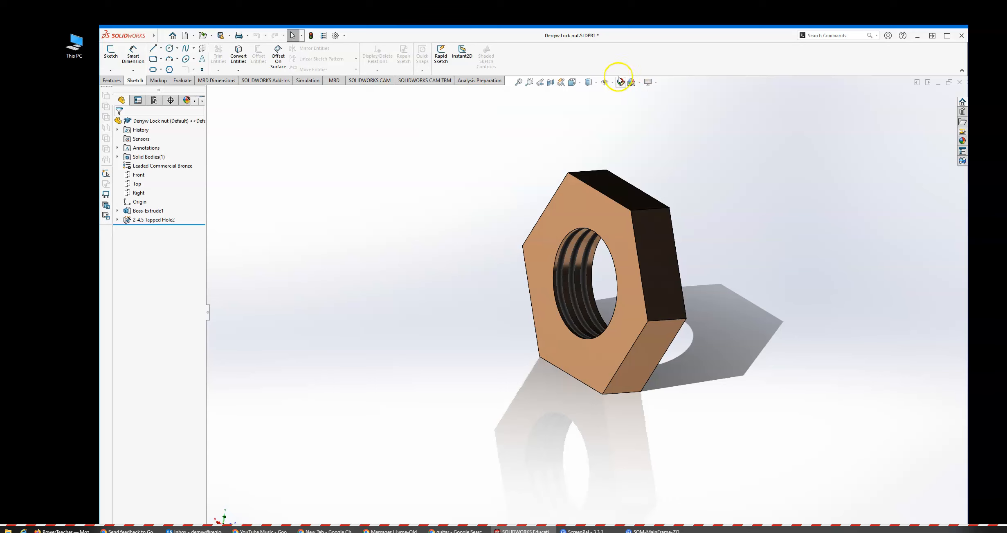
- Tile the part and drawing windows vertically and activate the drawing to update its title block
drag(636, 36, 595, 23)
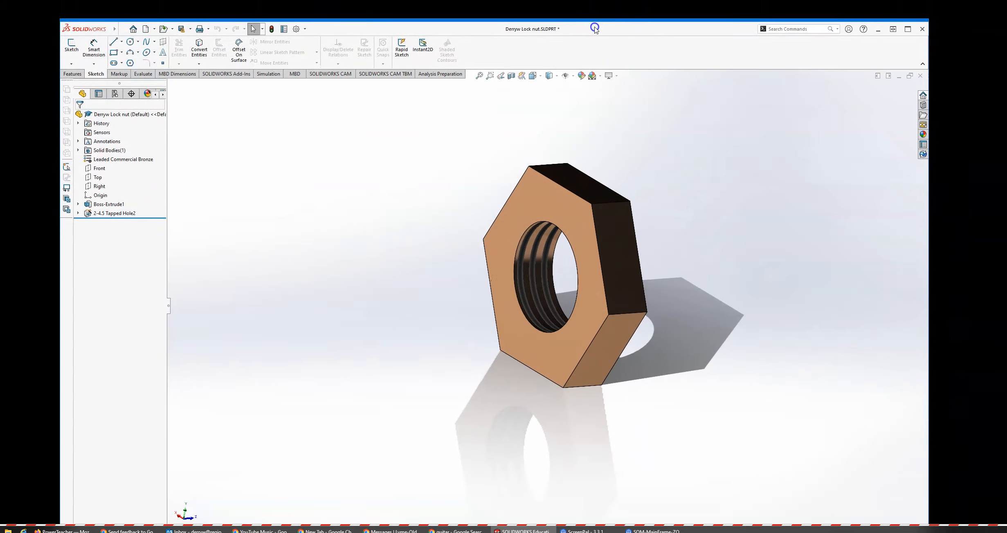
click(122, 24)
mouse_move(227, 24)
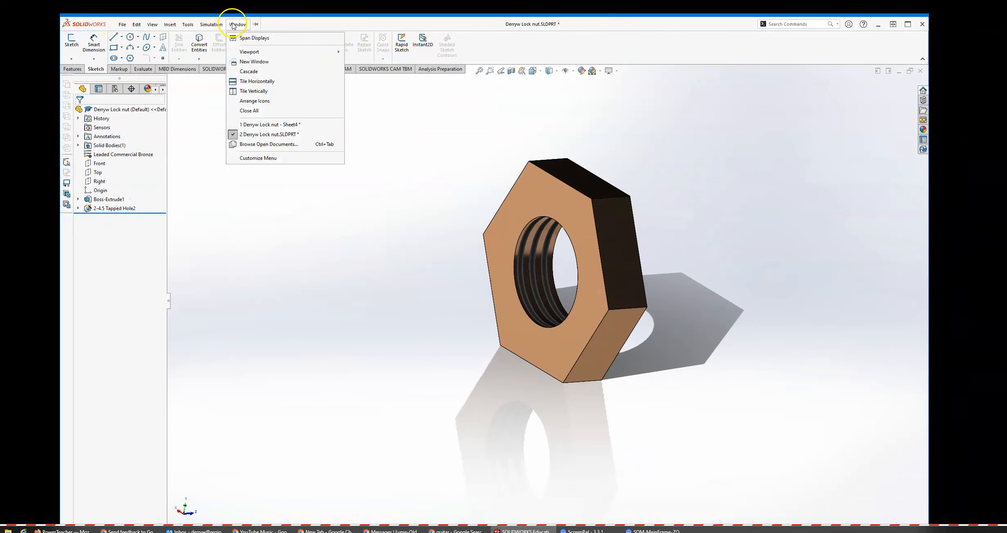
click(255, 90)
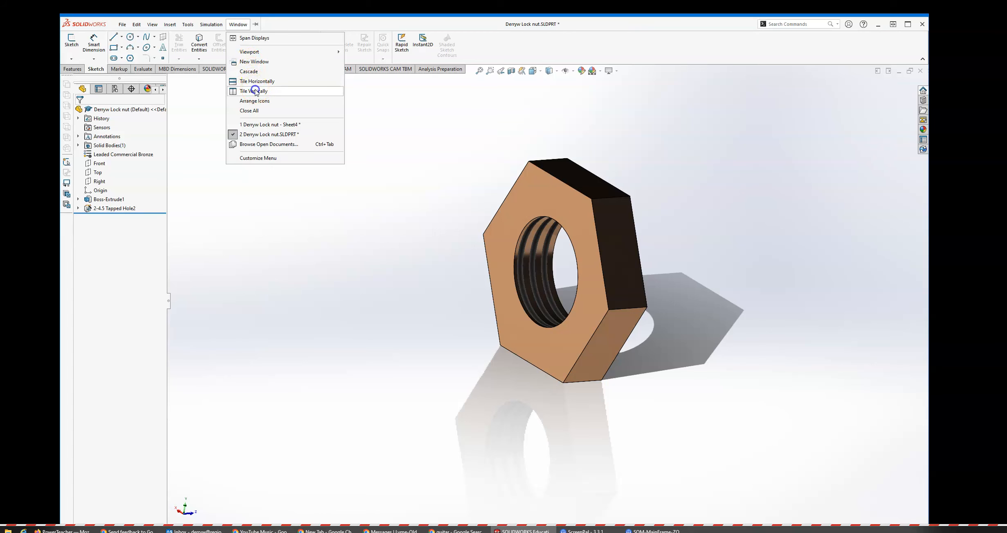
click(806, 270)
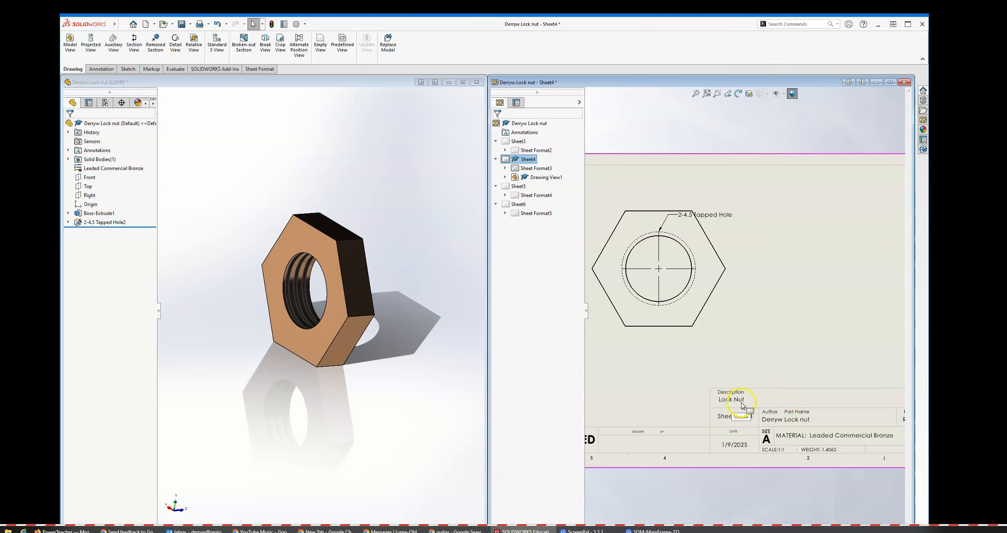
- Reopen the part's file properties to compare its Description with the drawing's title block, then close them
click(464, 221)
click(282, 24)
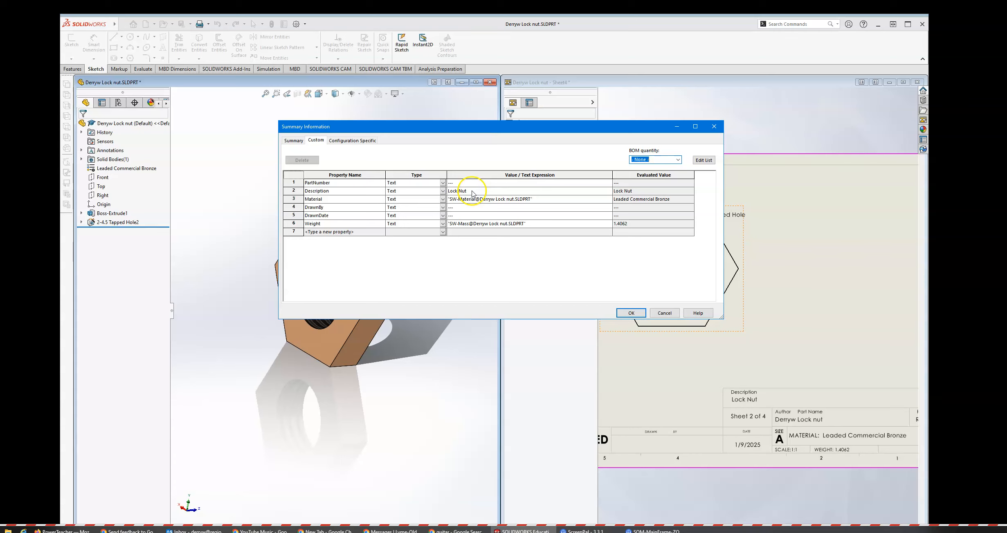
click(713, 128)
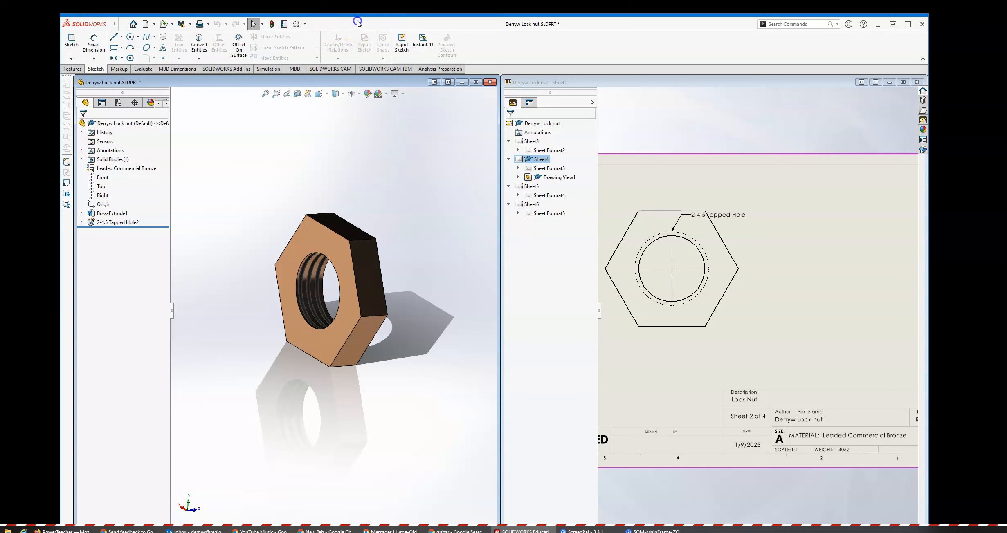
drag(357, 23, 349, 15)
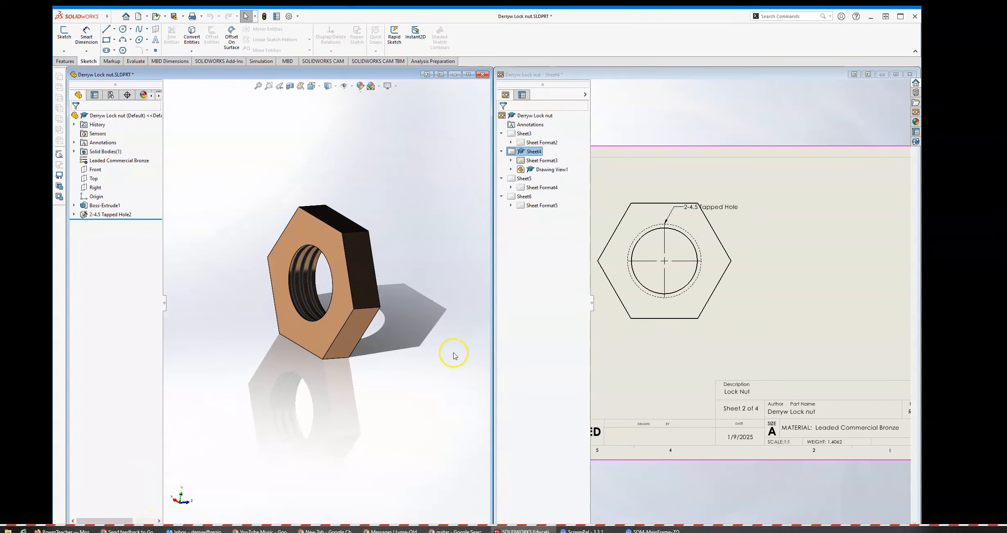